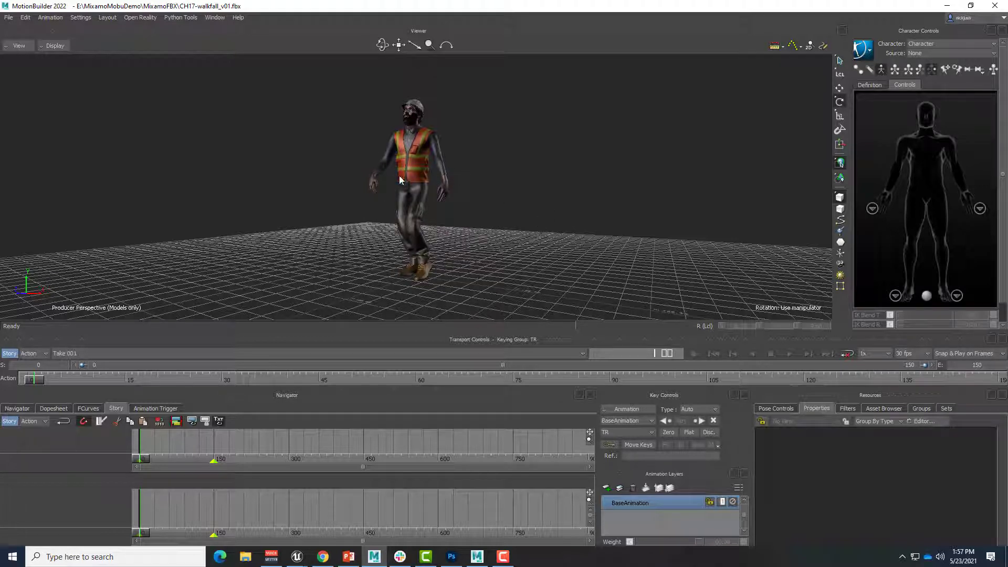
# Play through the walk and orbit to low-side and front three-quarter views of the worker
pyautogui.moveTo(44, 381); pyautogui.dragTo(95, 369)
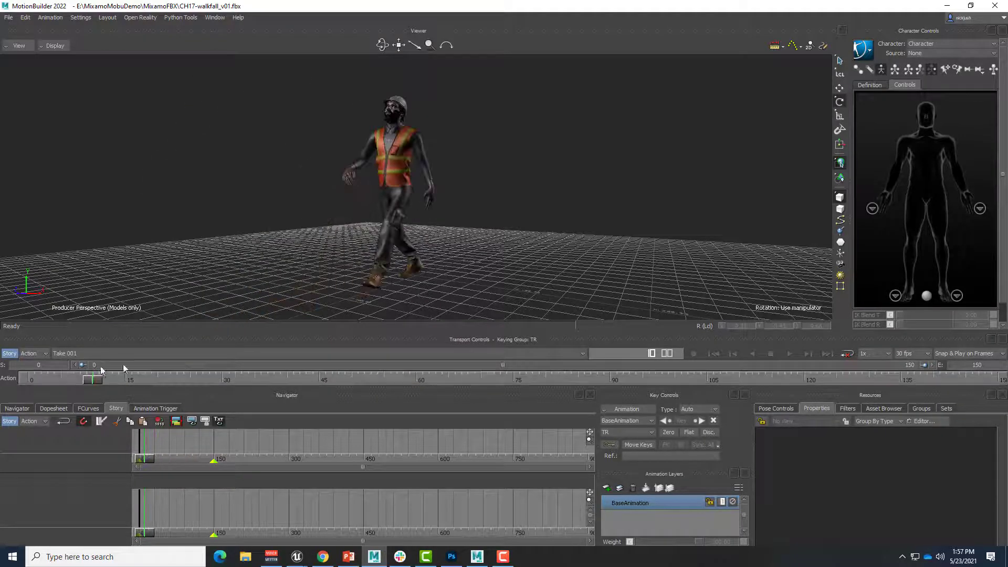
pyautogui.keyDown('alt'); pyautogui.moveTo(475, 241); pyautogui.dragTo(528, 259); pyautogui.keyUp('alt')
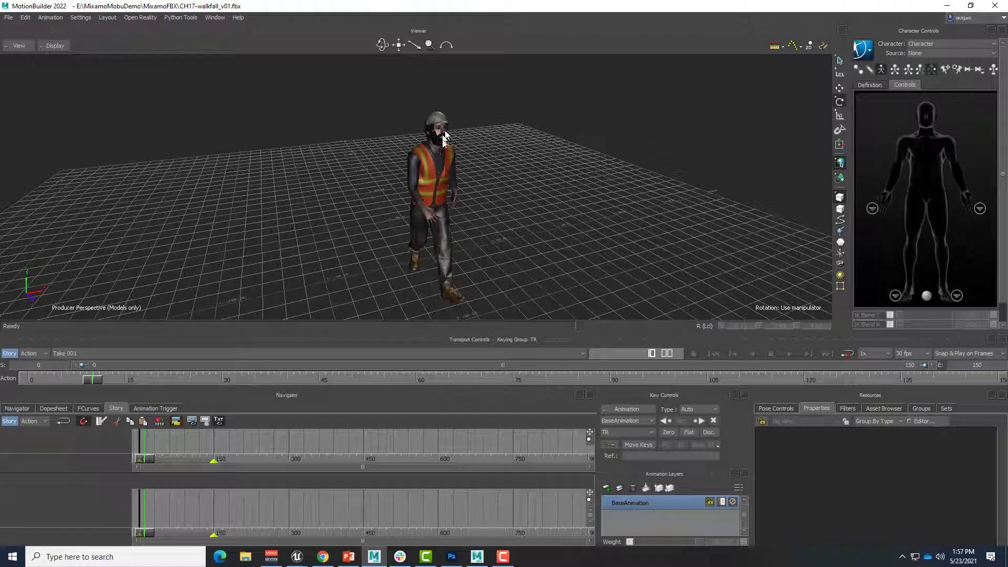
pyautogui.keyDown('ctrl'); pyautogui.keyDown('shift'); pyautogui.moveTo(533, 245); pyautogui.dragTo(453, 222); pyautogui.keyUp('shift'); pyautogui.keyUp('ctrl')
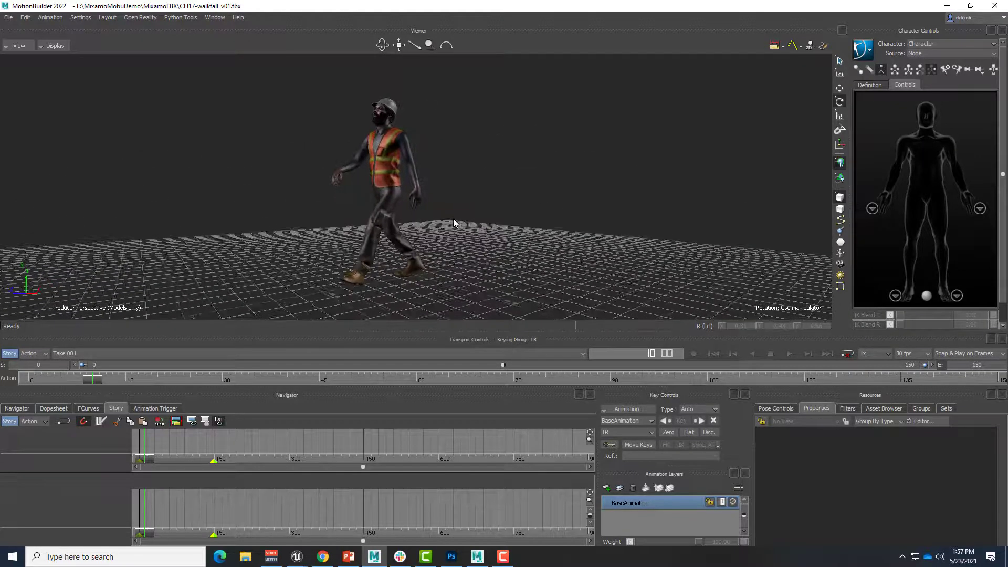
pyautogui.moveTo(98, 380); pyautogui.dragTo(124, 374)
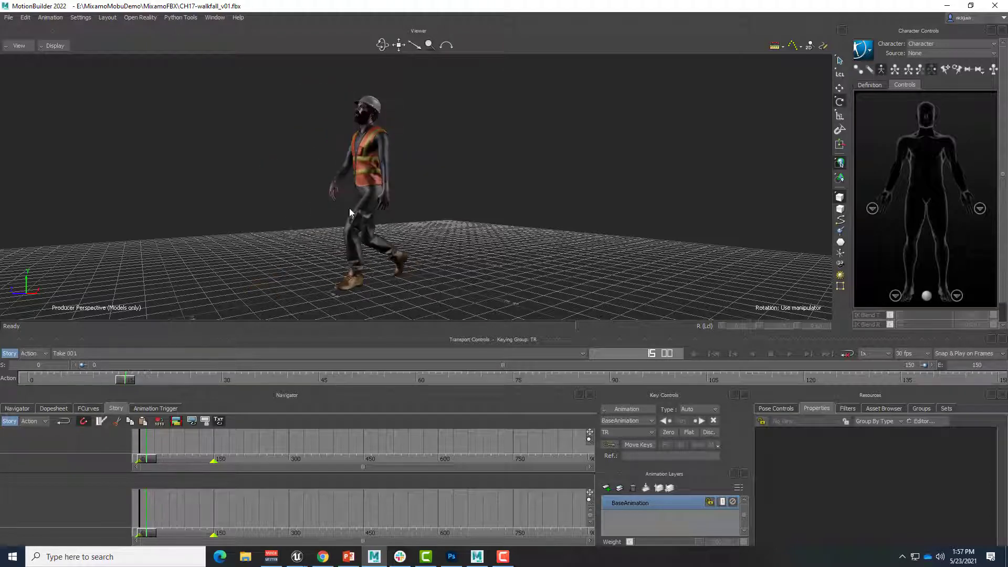
pyautogui.keyDown('ctrl'); pyautogui.keyDown('shift'); pyautogui.moveTo(367, 111); pyautogui.dragTo(516, 195); pyautogui.keyUp('shift'); pyautogui.keyUp('ctrl')
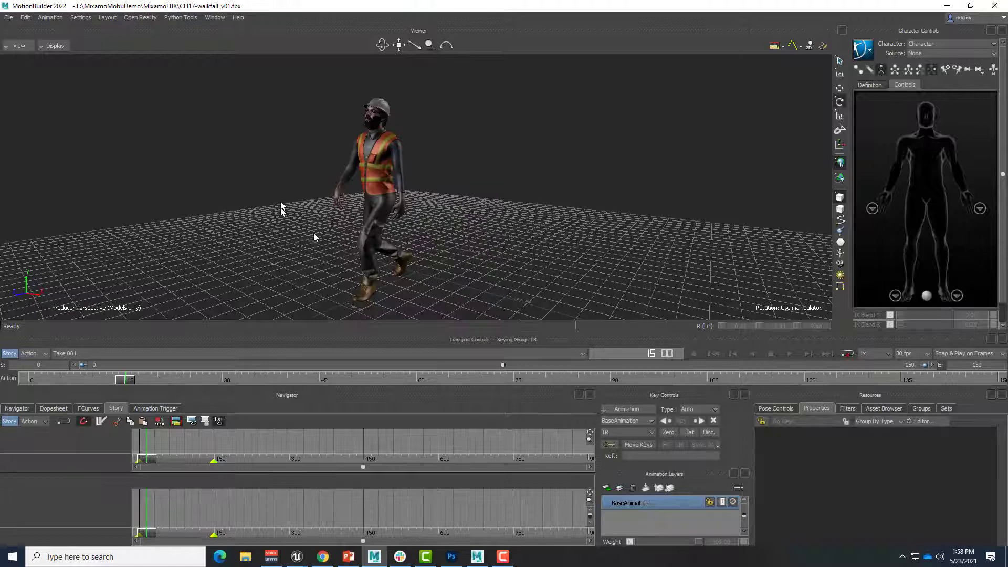
pyautogui.keyDown('ctrl'); pyautogui.keyDown('shift'); pyautogui.moveTo(474, 256); pyautogui.dragTo(487, 256); pyautogui.keyUp('shift'); pyautogui.keyUp('ctrl')
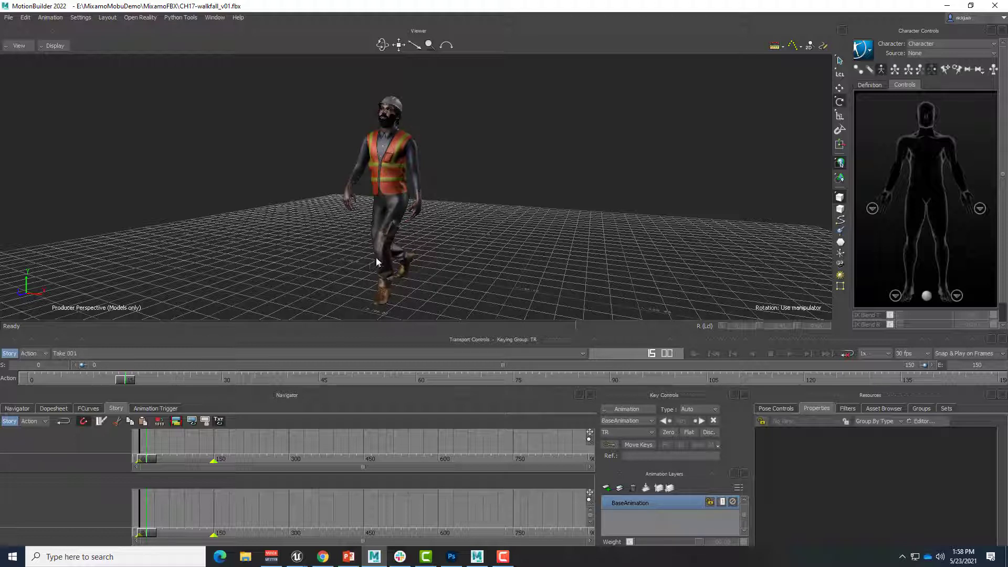
# Switch the viewer to X-Ray display and scrub the walk to watch the skeleton
pyautogui.click(63, 46)
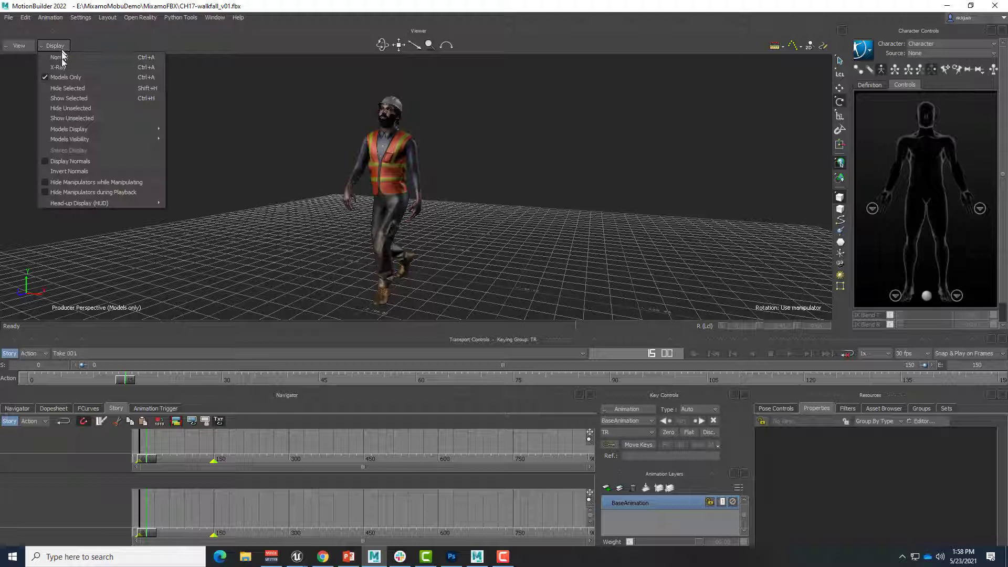
pyautogui.click(62, 69)
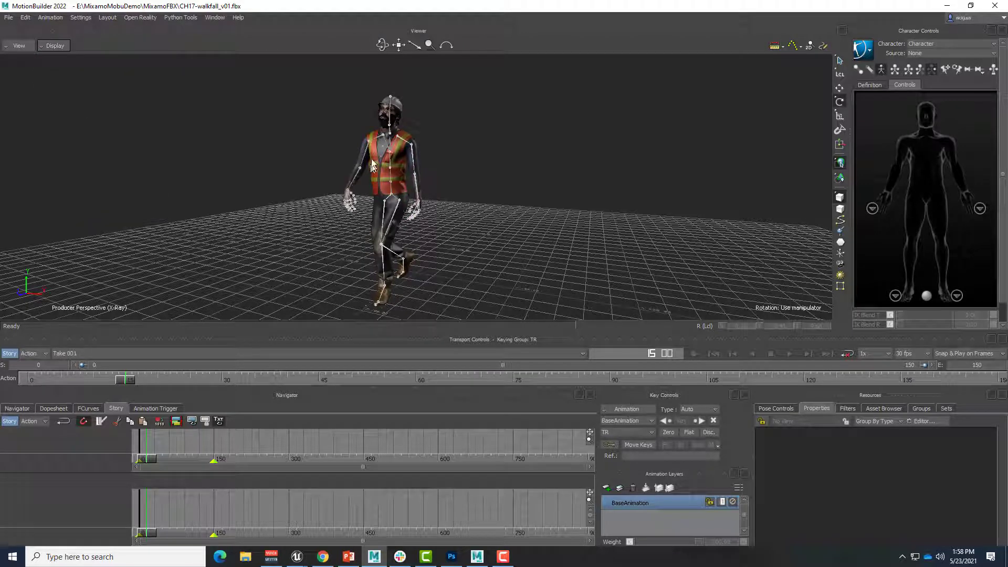
pyautogui.moveTo(132, 386); pyautogui.dragTo(66, 378)
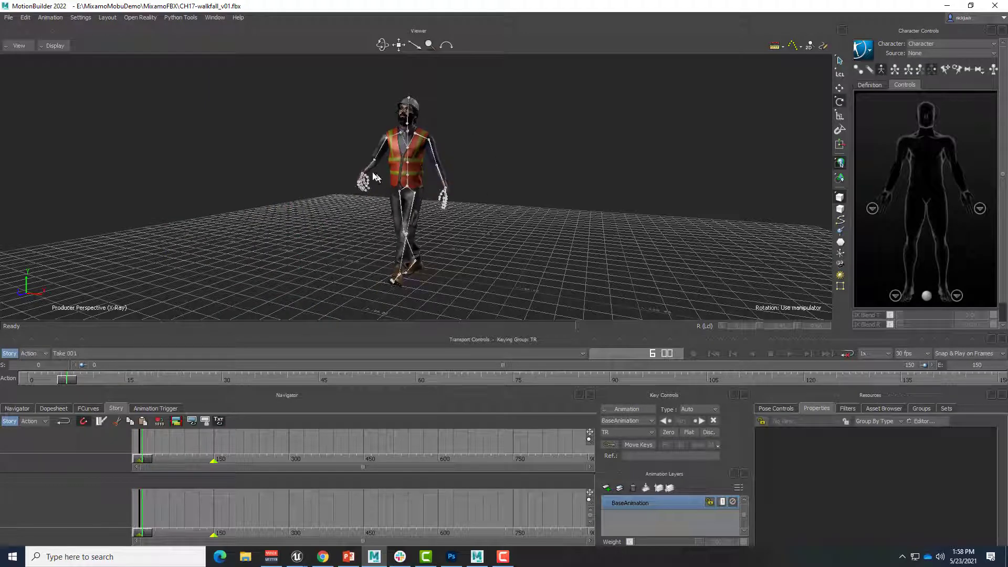
# Select the worker's Character definition under the Characters group in the Navigator
pyautogui.click(18, 409)
pyautogui.click(23, 468)
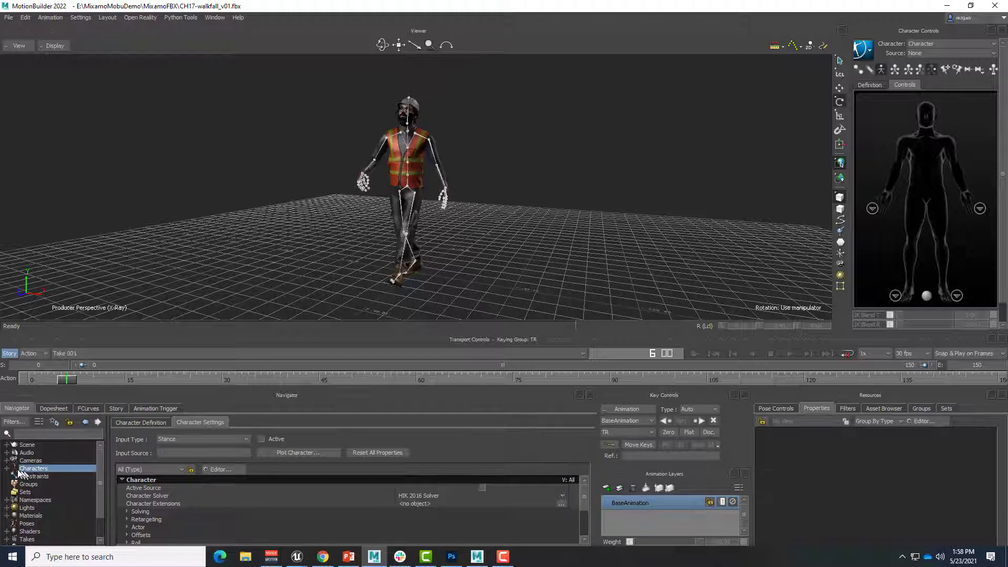
pyautogui.click(7, 468)
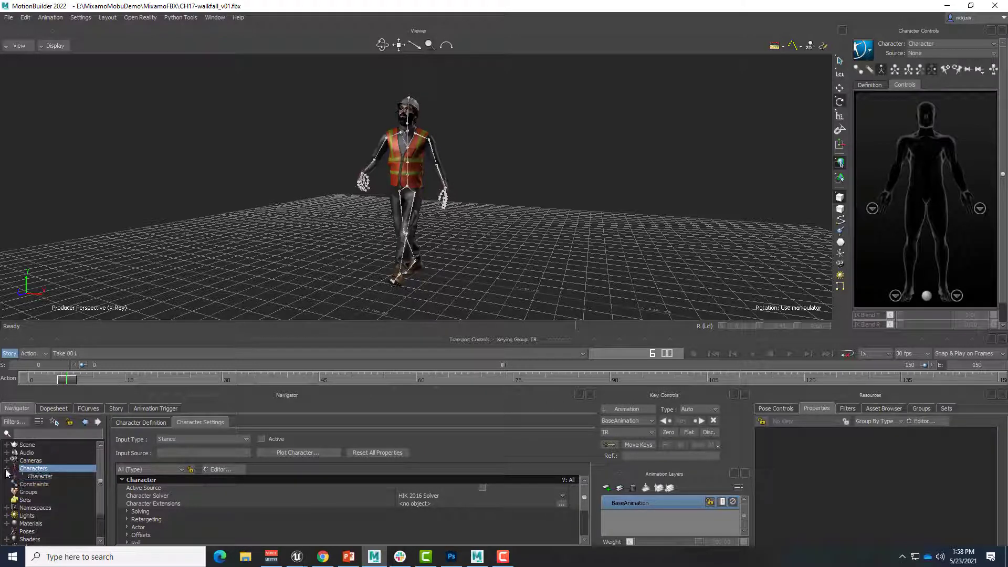
pyautogui.click(40, 476)
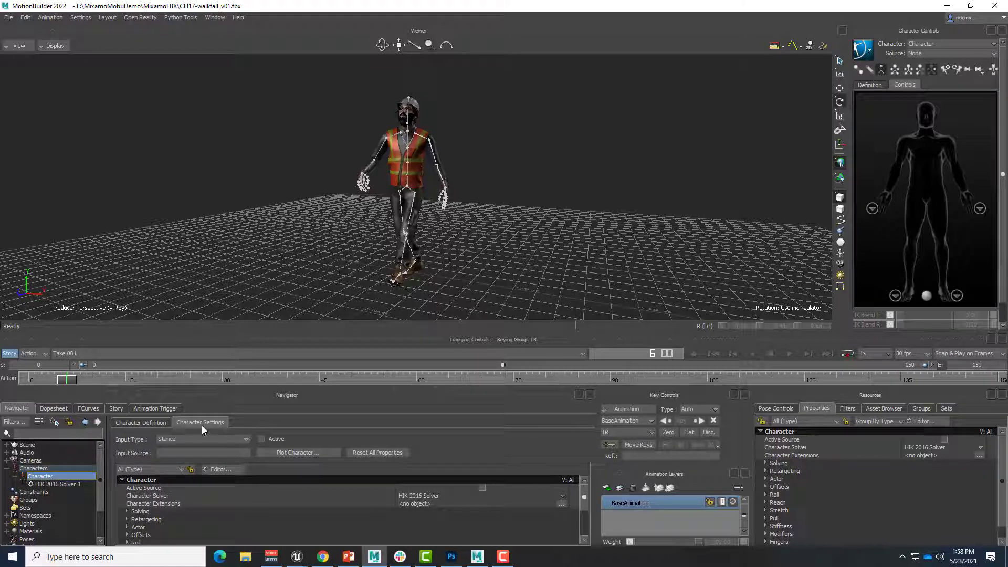
# Plot the character's walk onto a new Control Rig with FK/IK
pyautogui.click(285, 453)
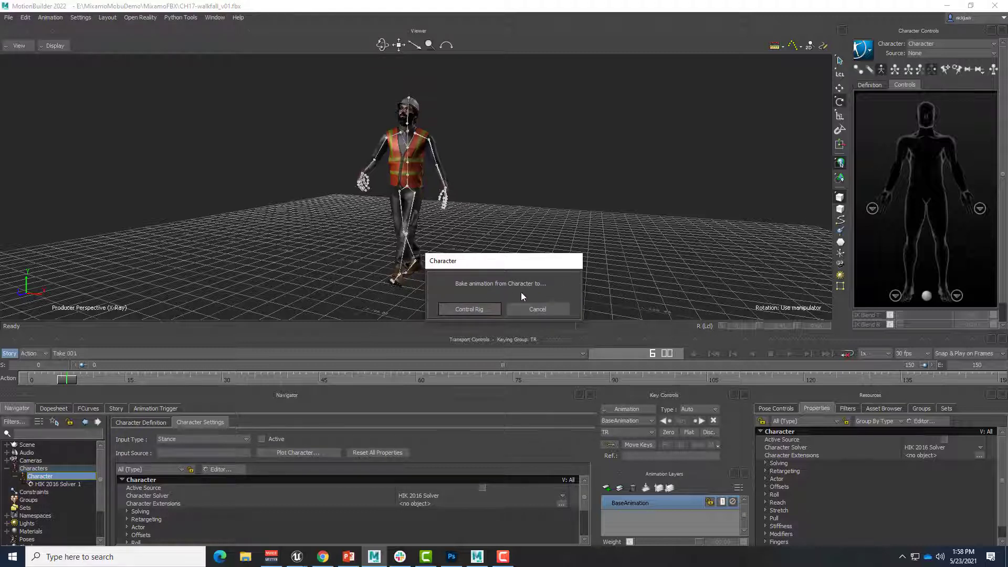
pyautogui.click(460, 310)
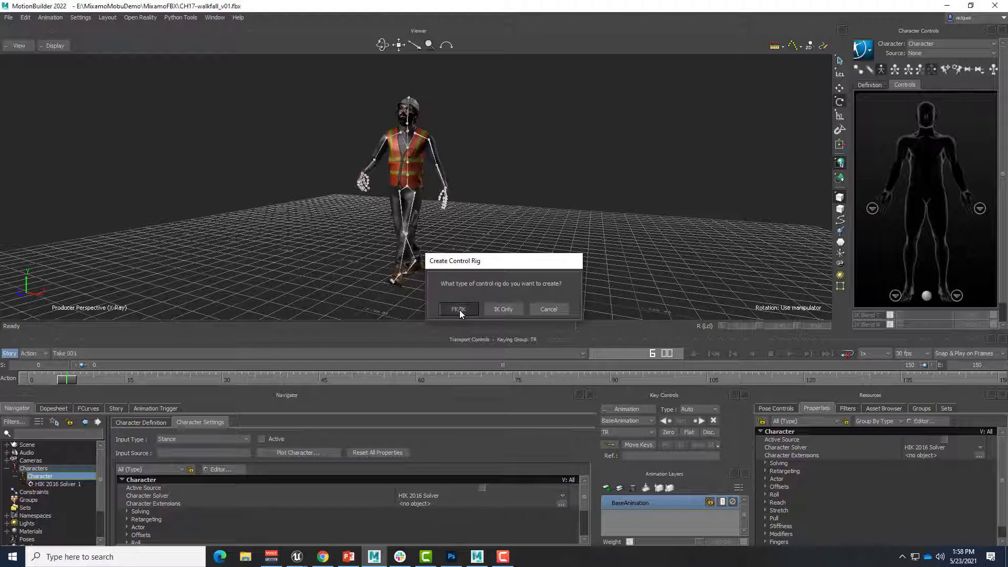
pyautogui.click(459, 310)
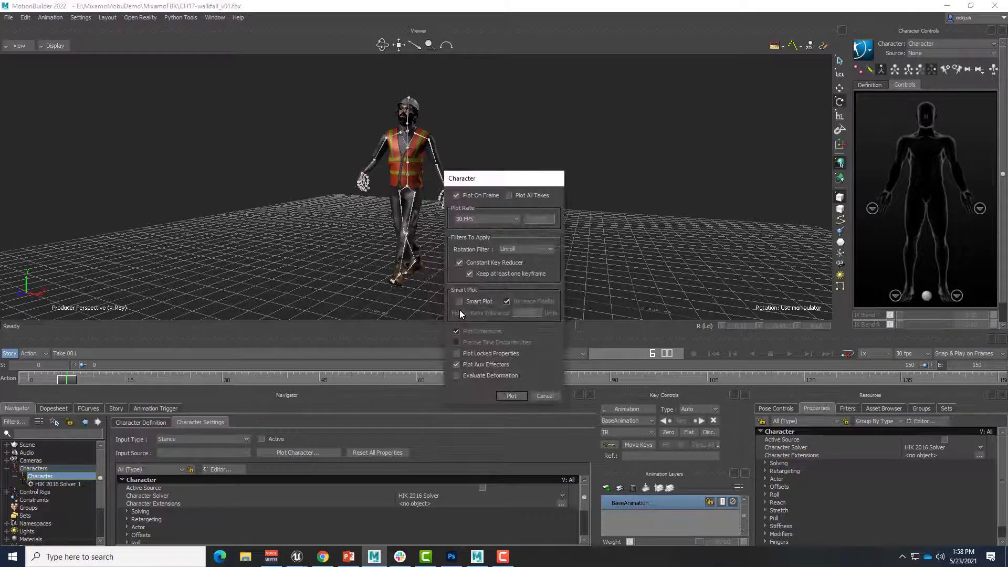
pyautogui.click(513, 396)
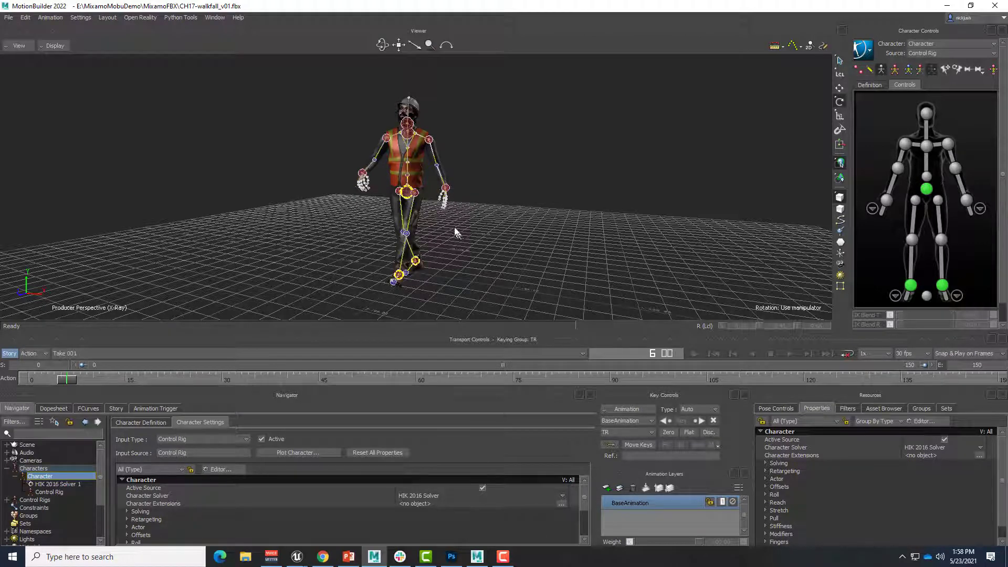
pyautogui.moveTo(74, 379); pyautogui.dragTo(38, 392)
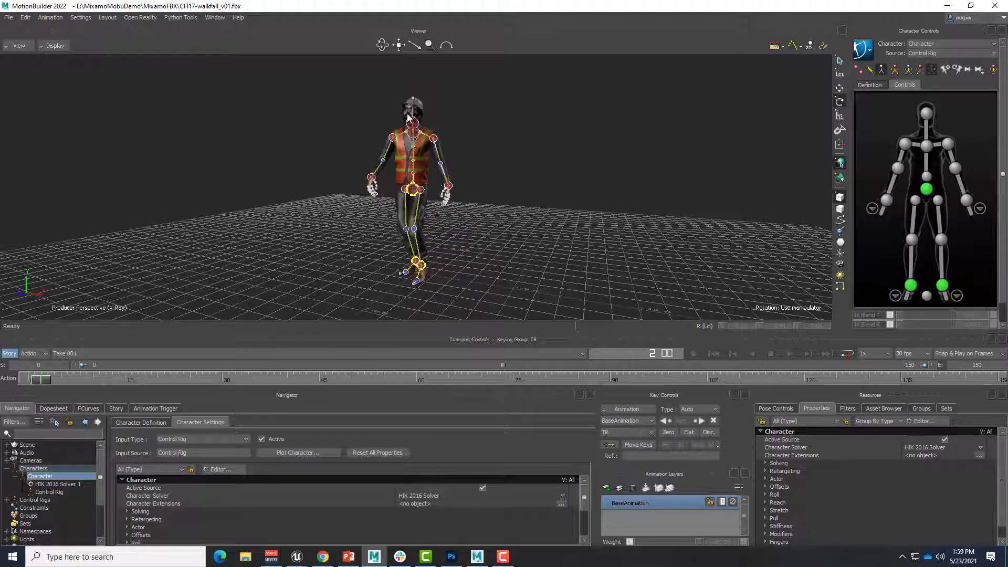
# Add AnimLayer1 above BaseAnimation and set its layer mode to Override
pyautogui.click(606, 490)
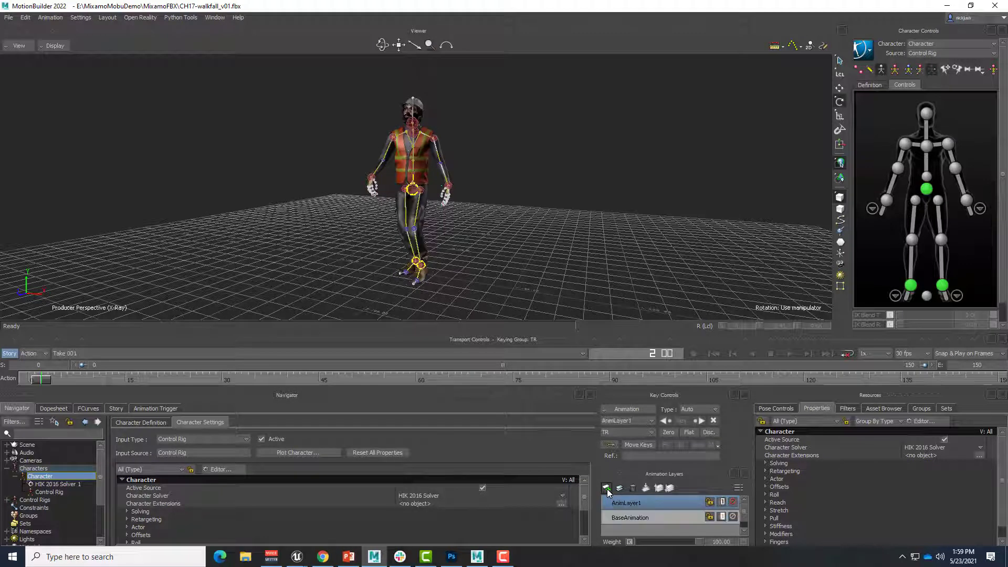
pyautogui.rightClick(644, 503)
pyautogui.moveTo(667, 487)
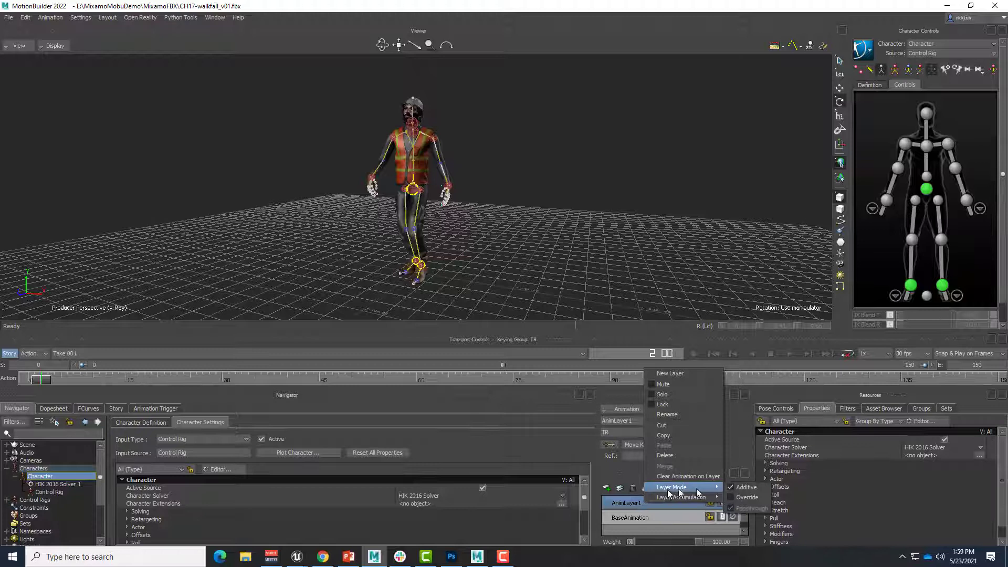
pyautogui.click(750, 501)
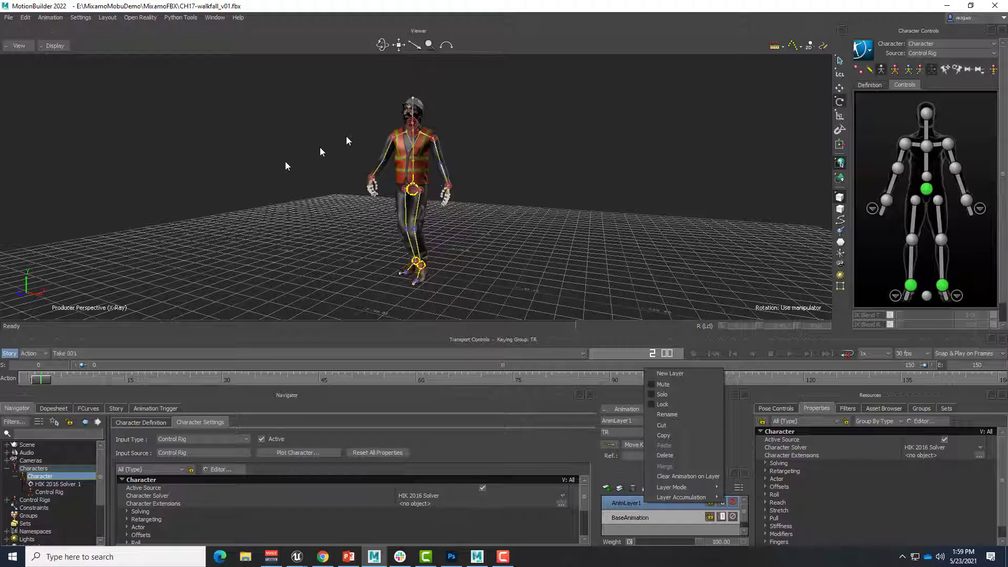
pyautogui.moveTo(677, 488)
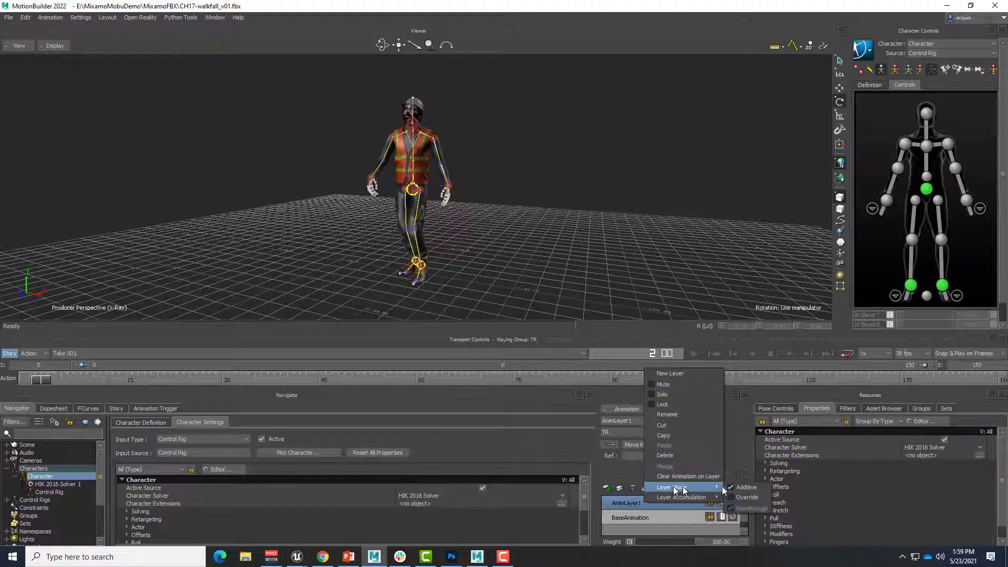
pyautogui.click(575, 231)
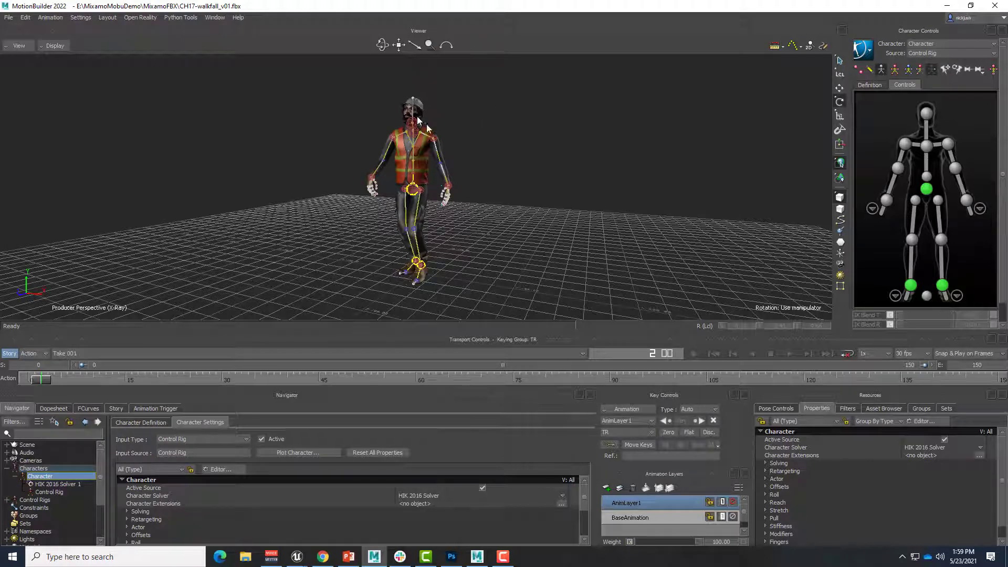
# With Body Parts keying, rotate the head effector down to about 1.19, -4.97, 12.41
pyautogui.click(926, 113)
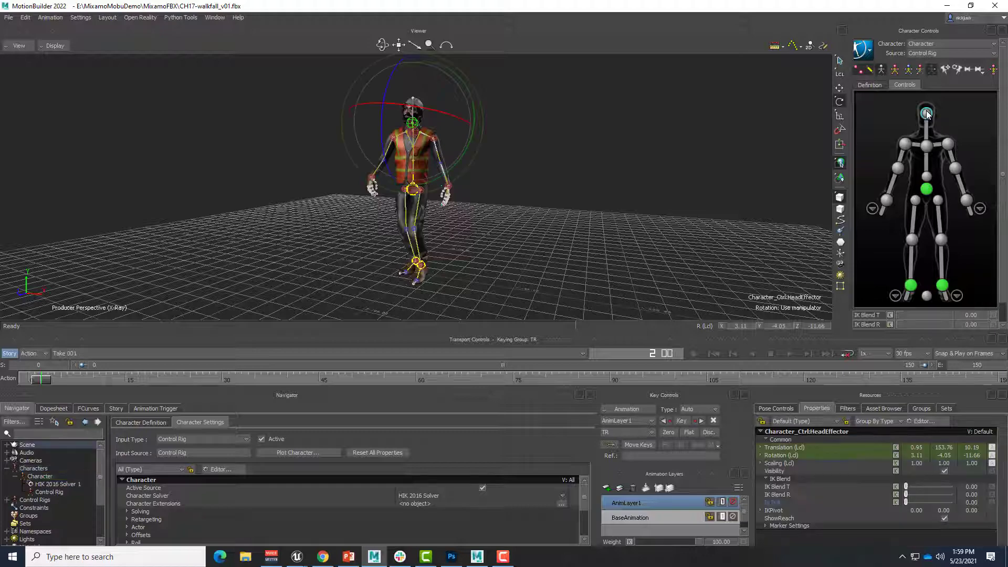
pyautogui.keyDown('ctrl'); pyautogui.keyDown('shift'); pyautogui.moveTo(540, 133); pyautogui.dragTo(506, 210); pyautogui.keyUp('shift'); pyautogui.keyUp('ctrl')
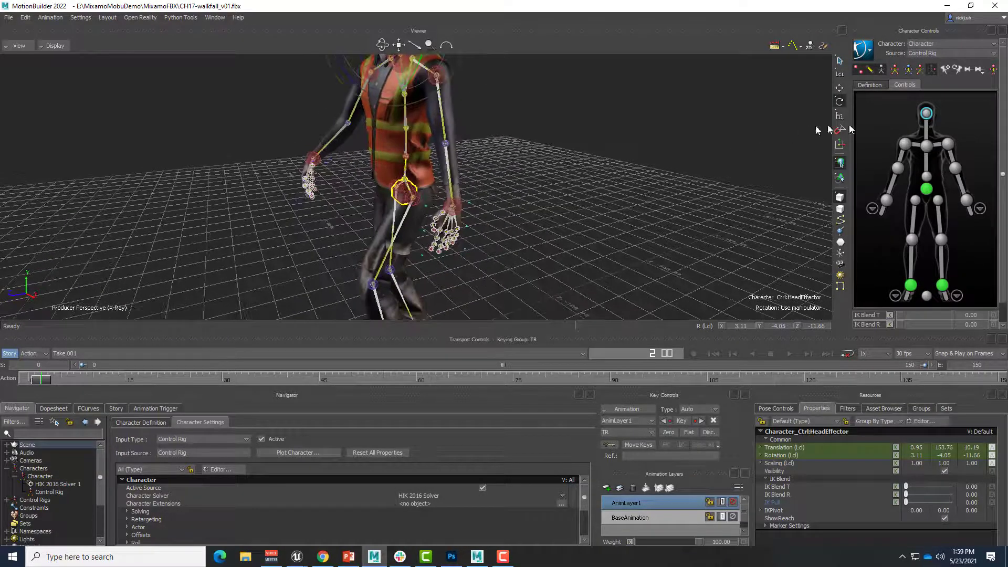
pyautogui.click(920, 72)
pyautogui.keyDown('alt'); pyautogui.moveTo(560, 168); pyautogui.dragTo(553, 221, button='middle'); pyautogui.keyUp('alt')
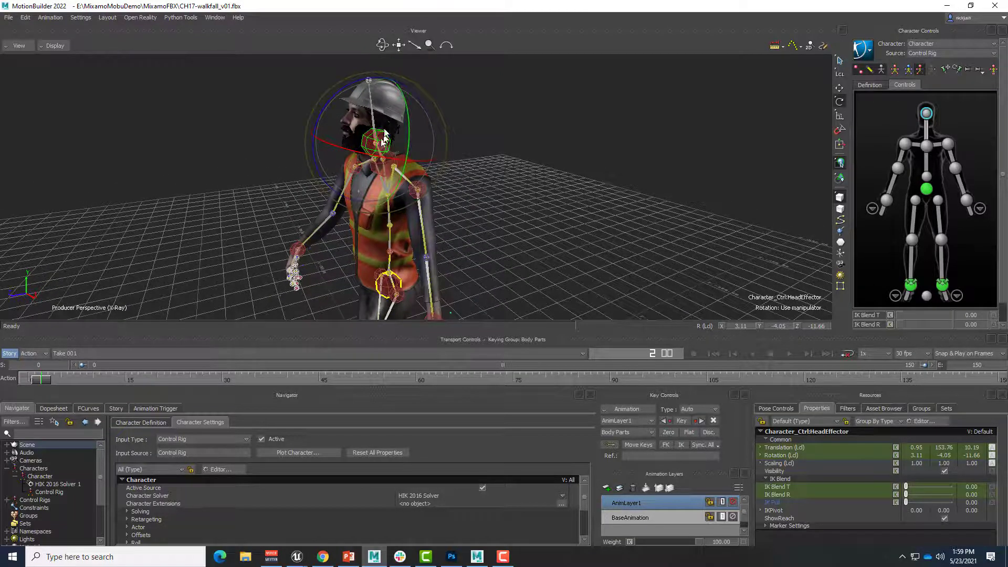
pyautogui.keyDown('alt'); pyautogui.moveTo(561, 236); pyautogui.dragTo(551, 225); pyautogui.keyUp('alt')
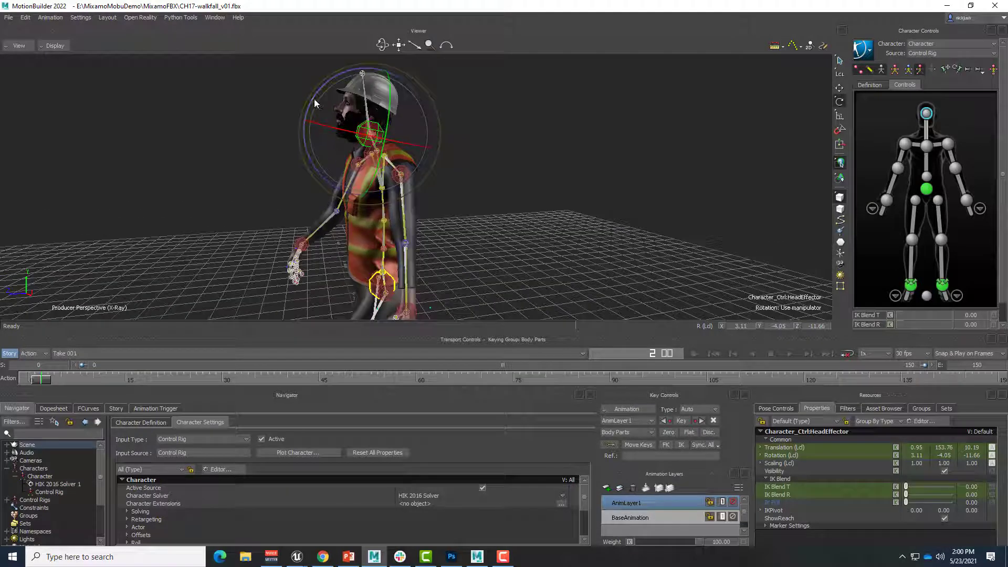
pyautogui.moveTo(314, 103); pyautogui.dragTo(306, 110)
pyautogui.keyDown('alt'); pyautogui.moveTo(535, 258); pyautogui.dragTo(553, 268); pyautogui.keyUp('alt')
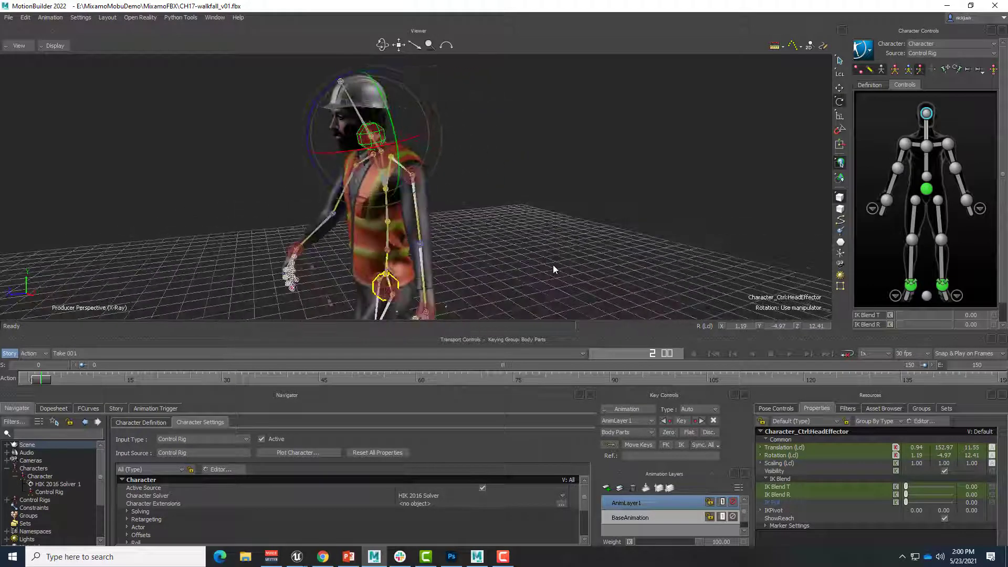
# Set a key for the lowered head pose on AnimLayer1 and check it at frame 6
pyautogui.click(682, 421)
pyautogui.click(681, 421)
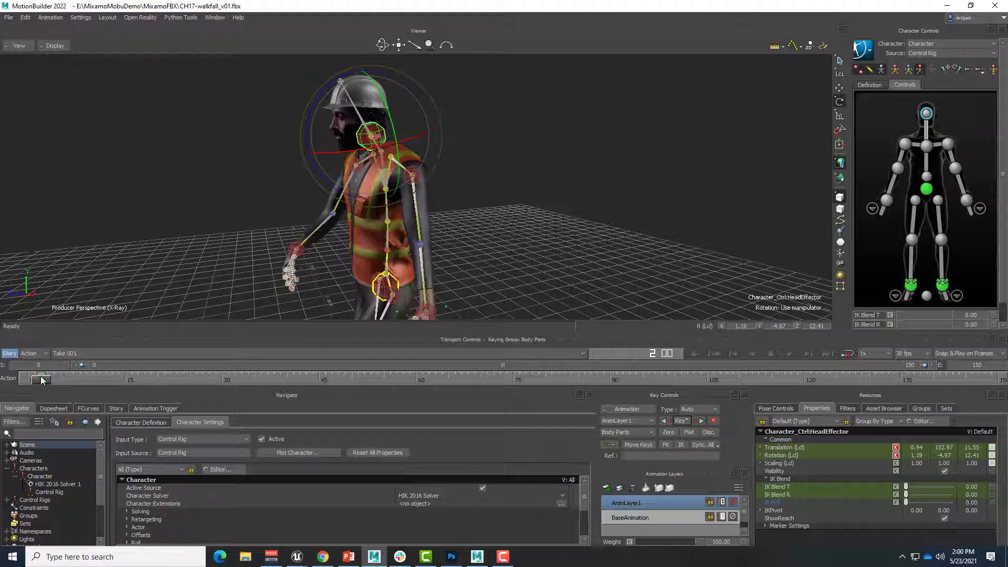
pyautogui.moveTo(43, 379)
pyautogui.mouseDown()
pyautogui.moveTo(75, 383)
pyautogui.moveTo(42, 379)
pyautogui.mouseUp()
# Scrub the walk to about frame 28 and orbit to a front view to review the head
pyautogui.keyDown('alt'); pyautogui.moveTo(516, 224); pyautogui.dragTo(481, 243, button='right'); pyautogui.keyUp('alt')
pyautogui.keyDown('alt'); pyautogui.moveTo(481, 244); pyautogui.dragTo(521, 237); pyautogui.keyUp('alt')
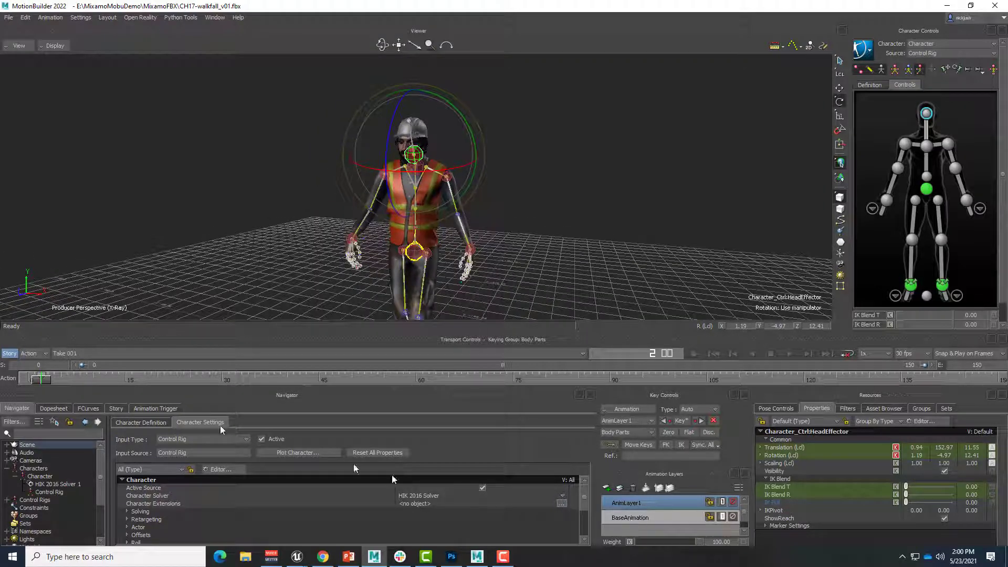
pyautogui.moveTo(40, 384); pyautogui.dragTo(231, 366)
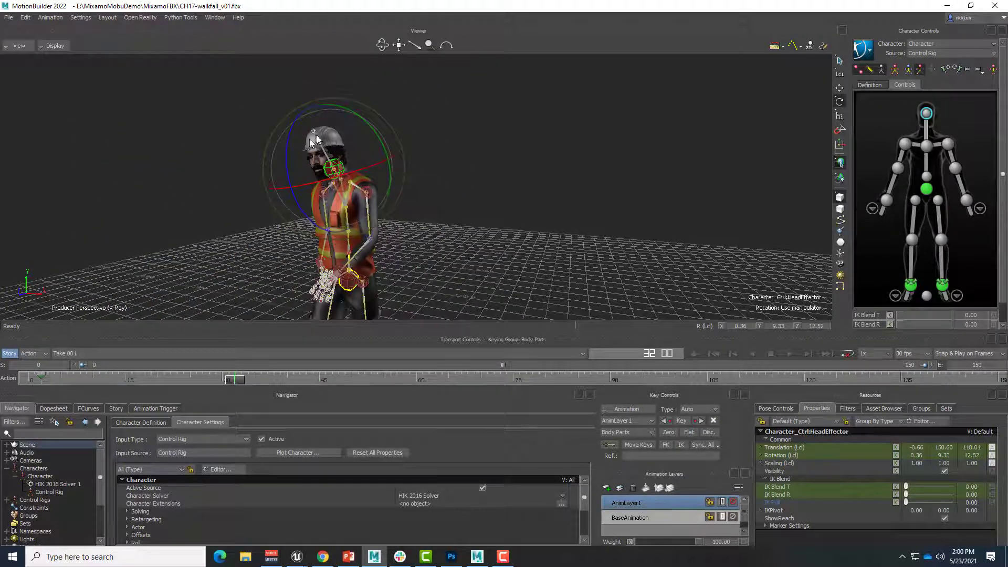
pyautogui.moveTo(234, 380); pyautogui.dragTo(183, 379)
pyautogui.moveTo(442, 256); pyautogui.dragTo(464, 253, button='middle')
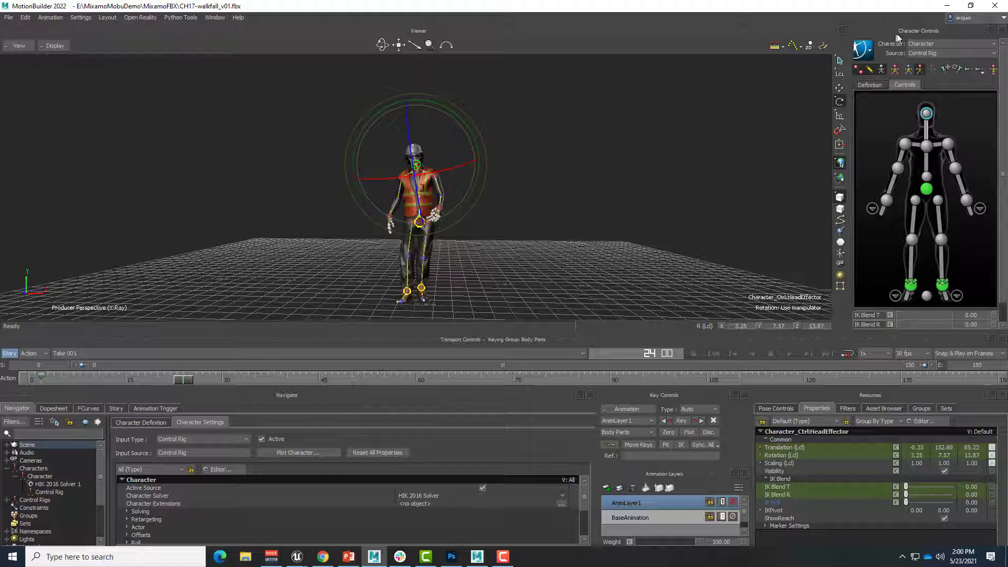
# Plot the character's control-rig animation, head tilt included, onto the Skeleton
pyautogui.click(870, 53)
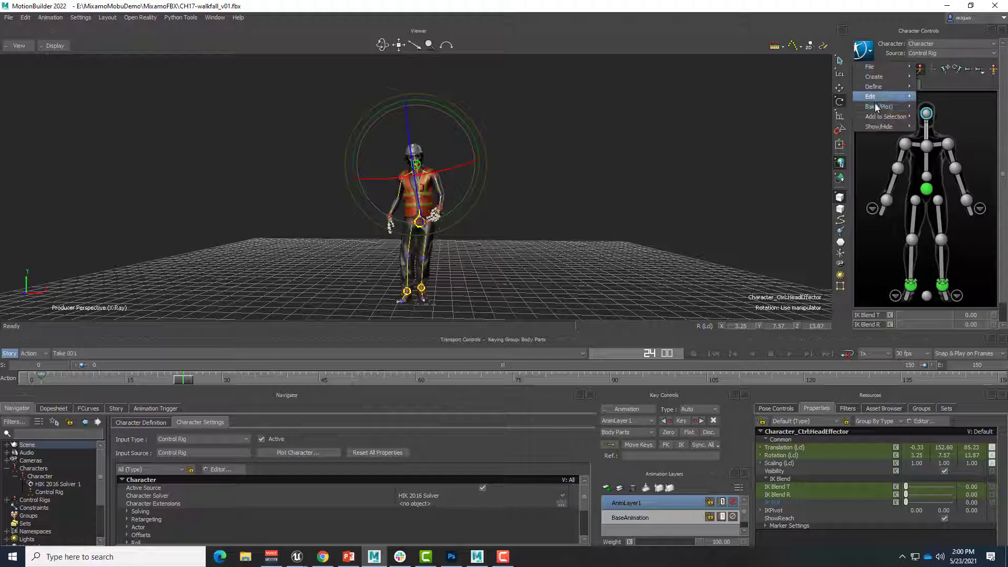
pyautogui.moveTo(876, 107)
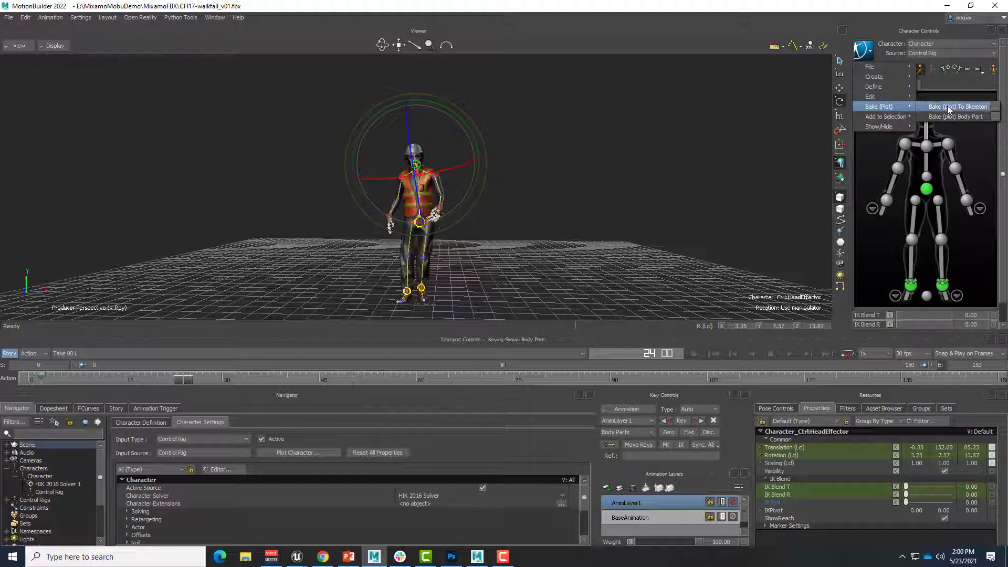
pyautogui.click(618, 250)
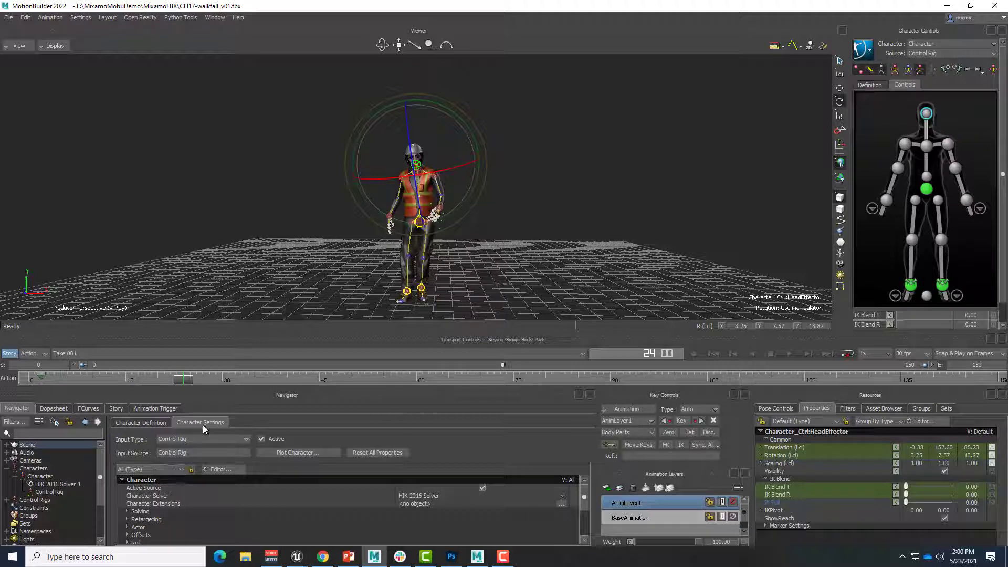
pyautogui.click(307, 454)
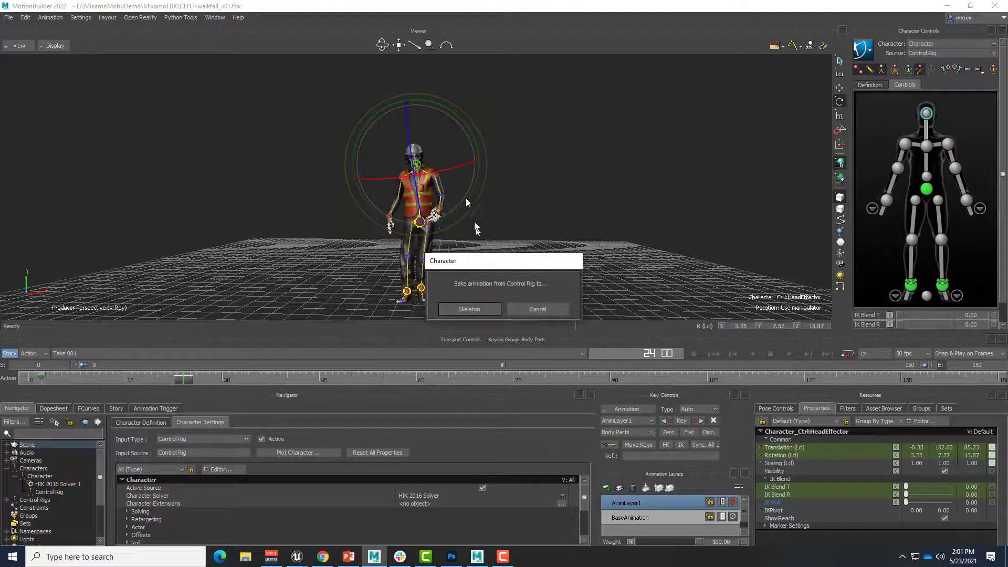
pyautogui.click(464, 307)
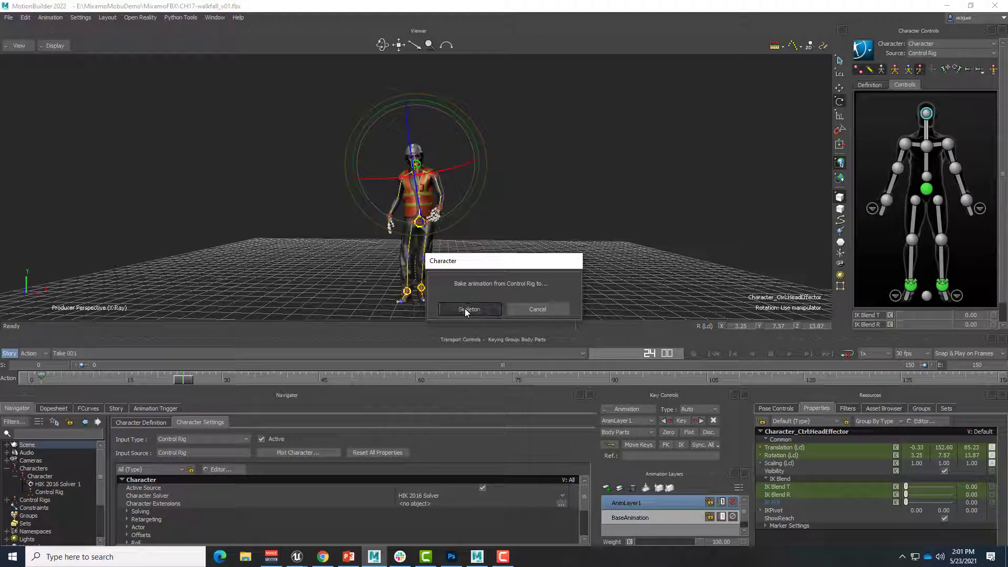
pyautogui.click(511, 405)
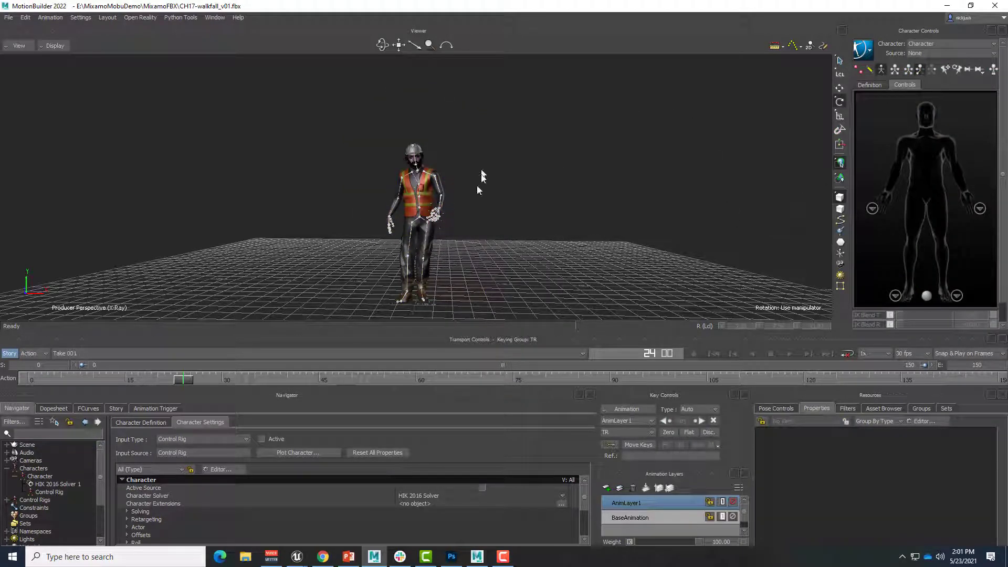
pyautogui.moveTo(188, 382); pyautogui.dragTo(372, 381)
pyautogui.keyDown('ctrl'); pyautogui.keyDown('shift'); pyautogui.moveTo(606, 227); pyautogui.dragTo(580, 224); pyautogui.keyUp('shift'); pyautogui.keyUp('ctrl')
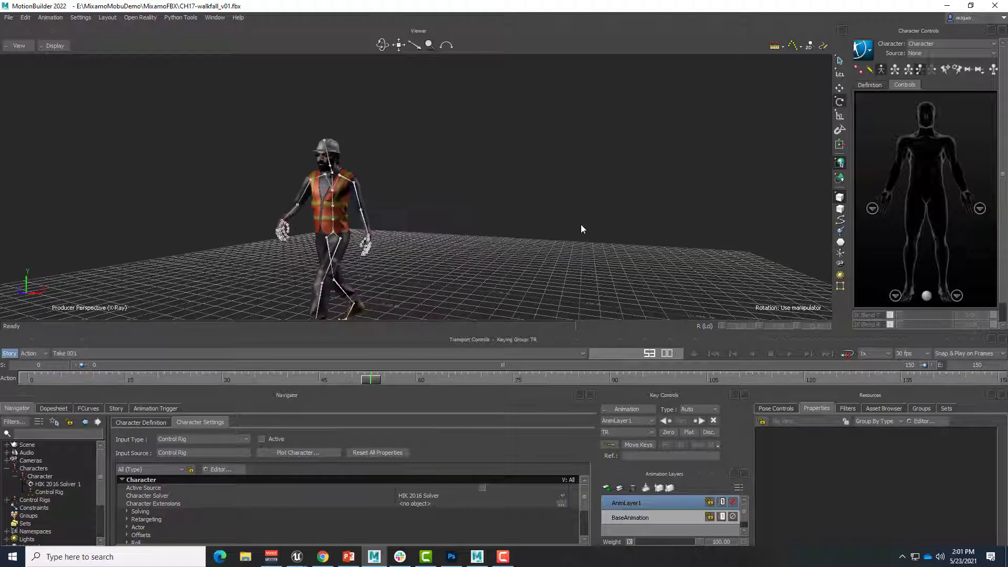